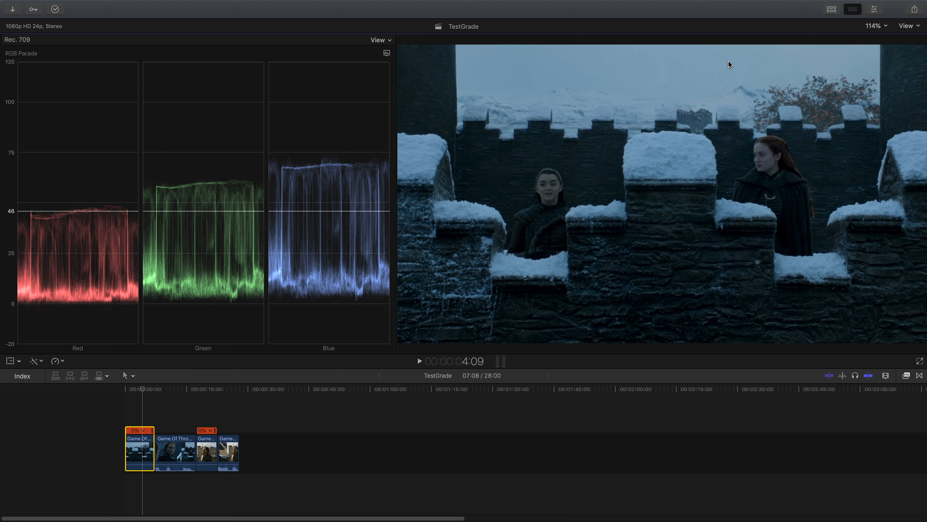
- Check the first clip's color on the Vectorscope, and return the scope to Waveform
left_click(387, 53)
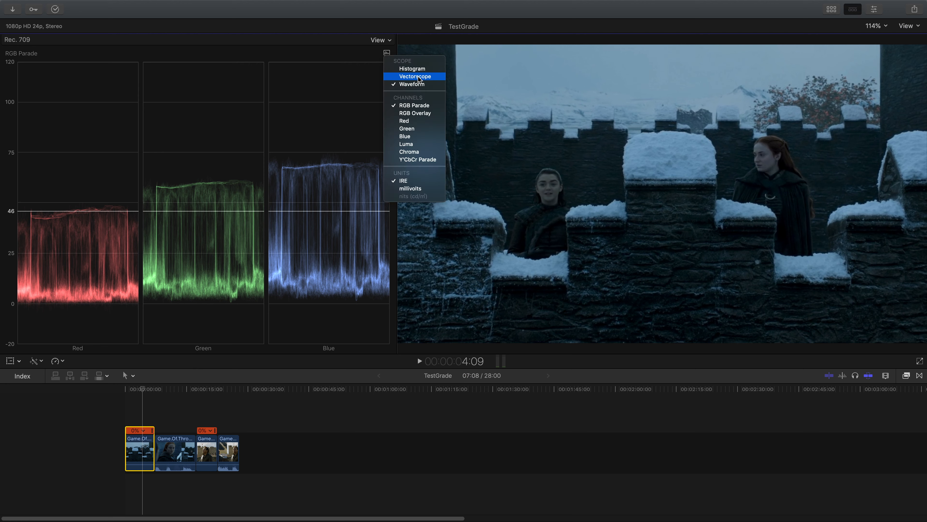
left_click(418, 77)
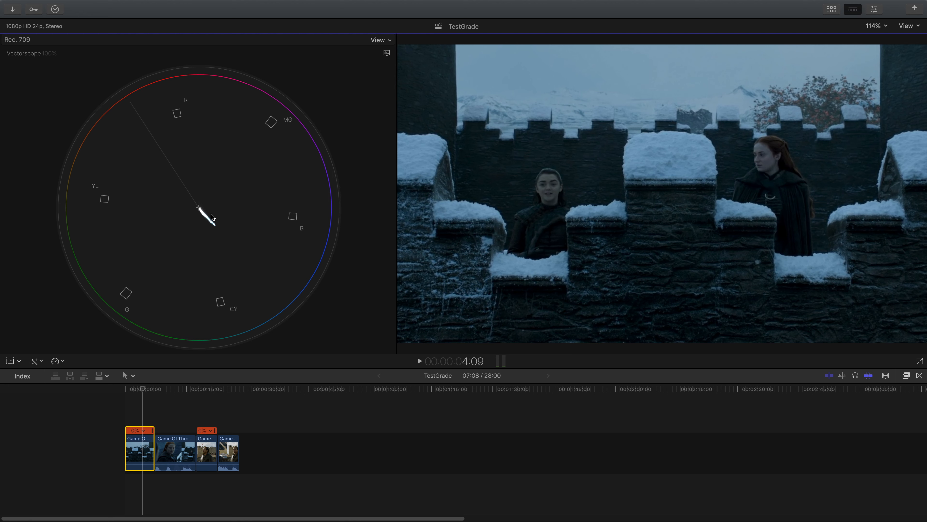
left_click(387, 53)
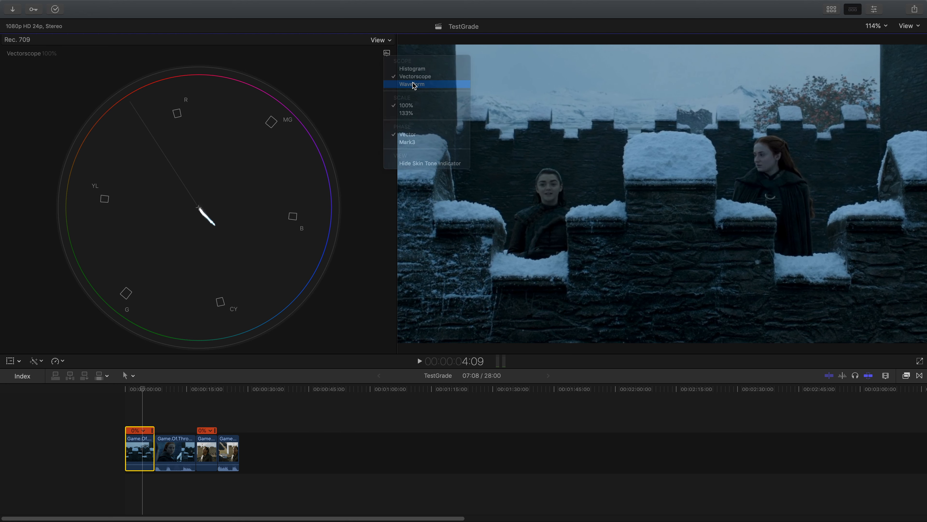
left_click(412, 84)
- Check the first clip's Luma waveform, and return the waveform channels to RGB Parade
left_click(387, 53)
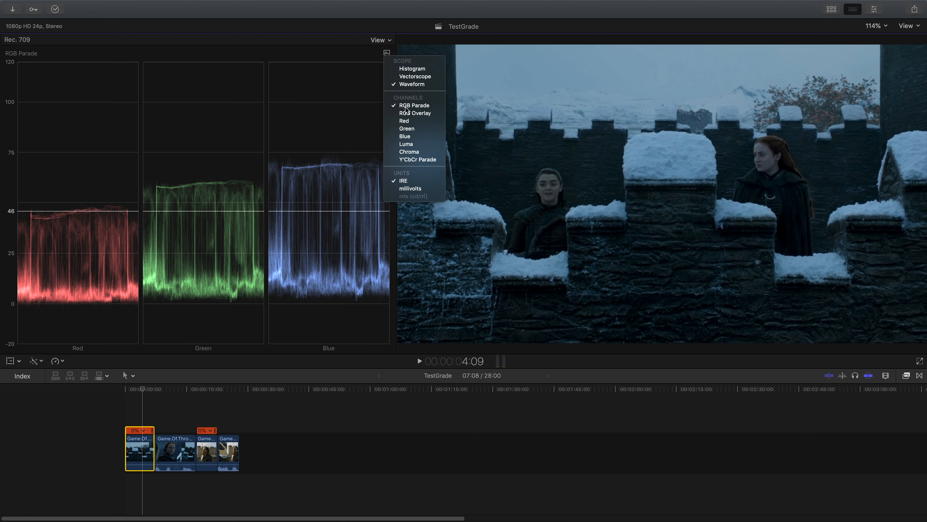
left_click(417, 144)
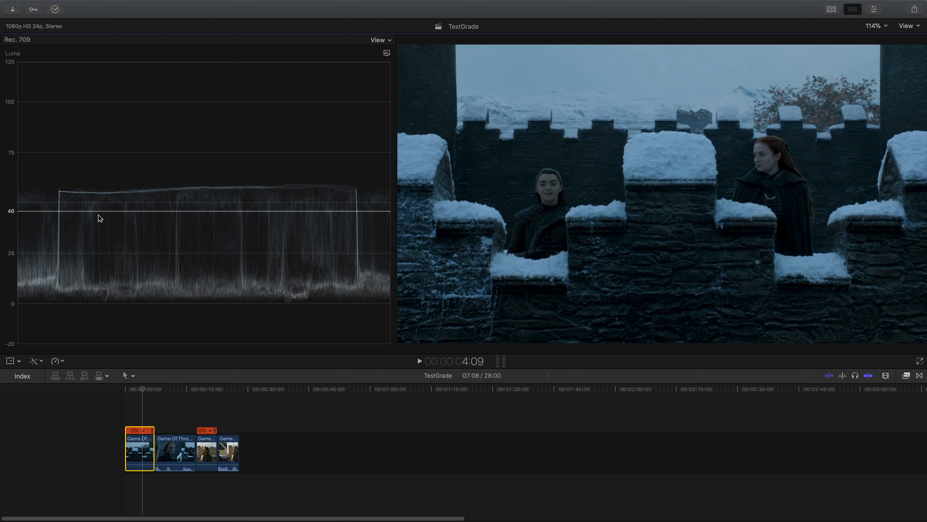
left_click(386, 53)
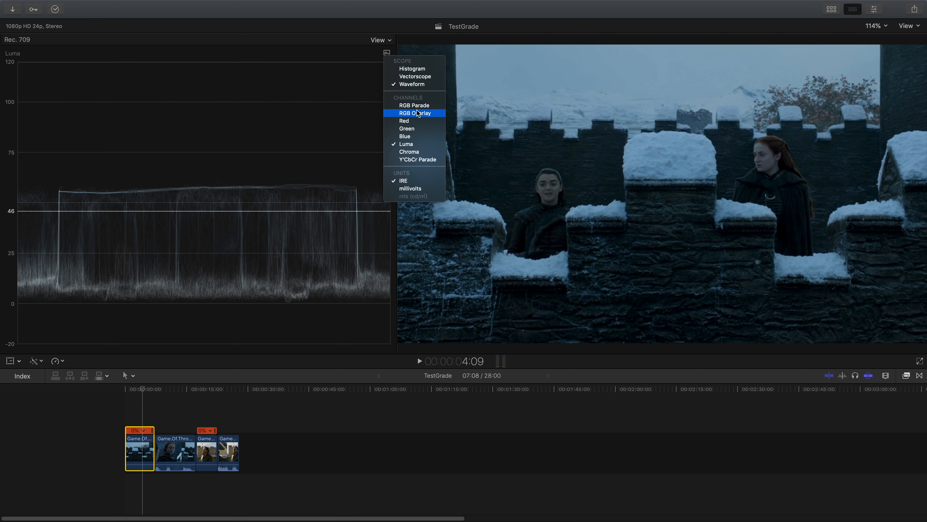
left_click(414, 106)
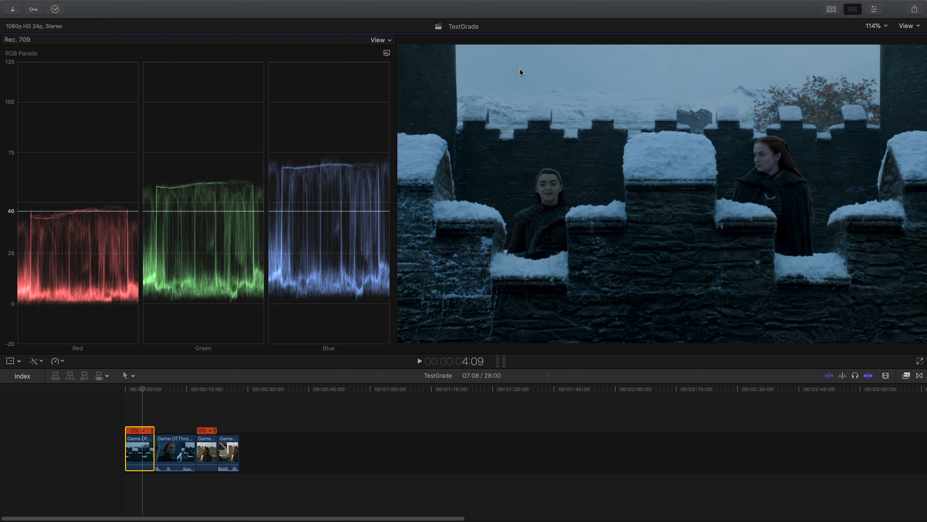
- With the waveform set to Luma, lower the second clip's Highlights and Midtones brightness to match the first clip's levels
left_click(381, 39)
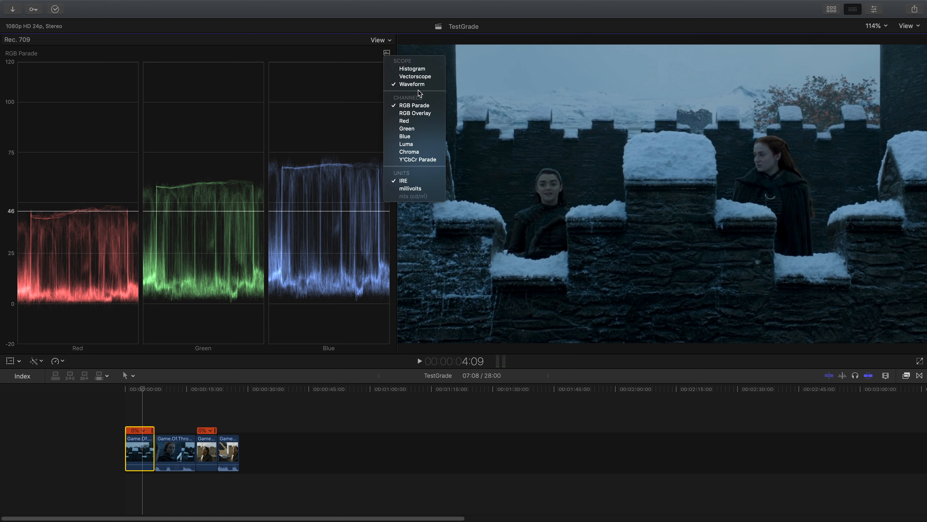
left_click(414, 146)
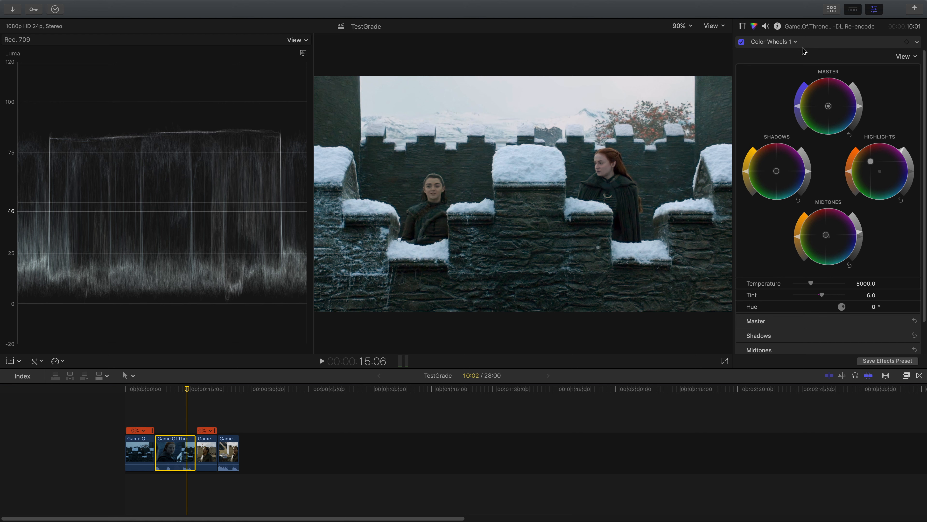
mouse_move(812, 50)
left_click_drag(903, 150, 918, 189)
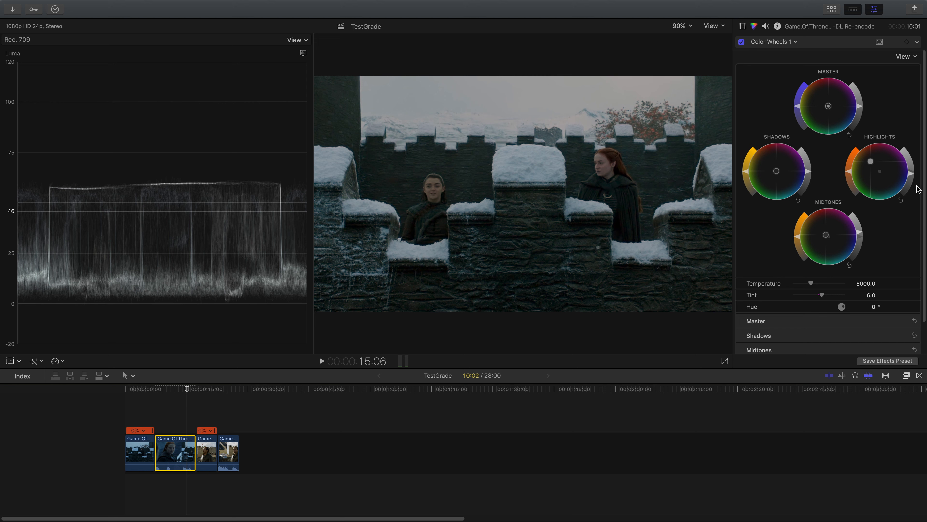
left_click_drag(918, 189, 919, 194)
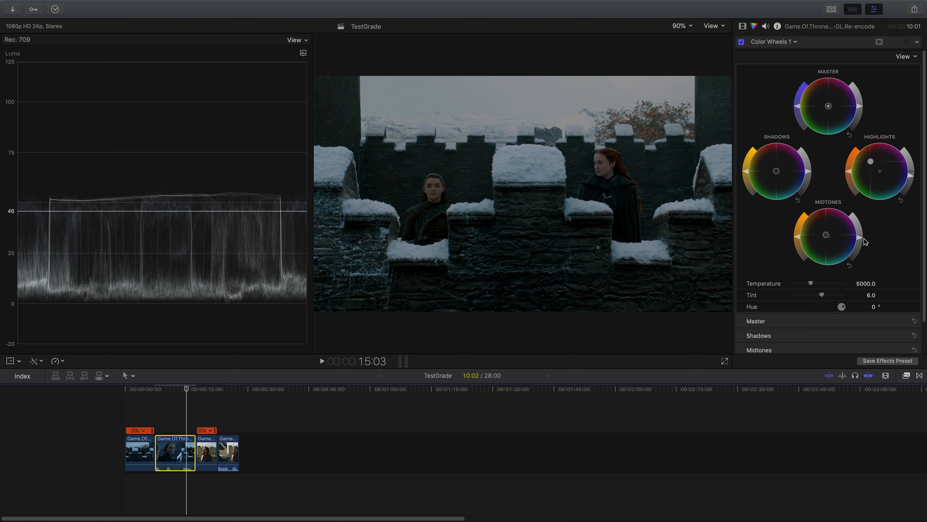
left_click_drag(864, 239, 864, 237)
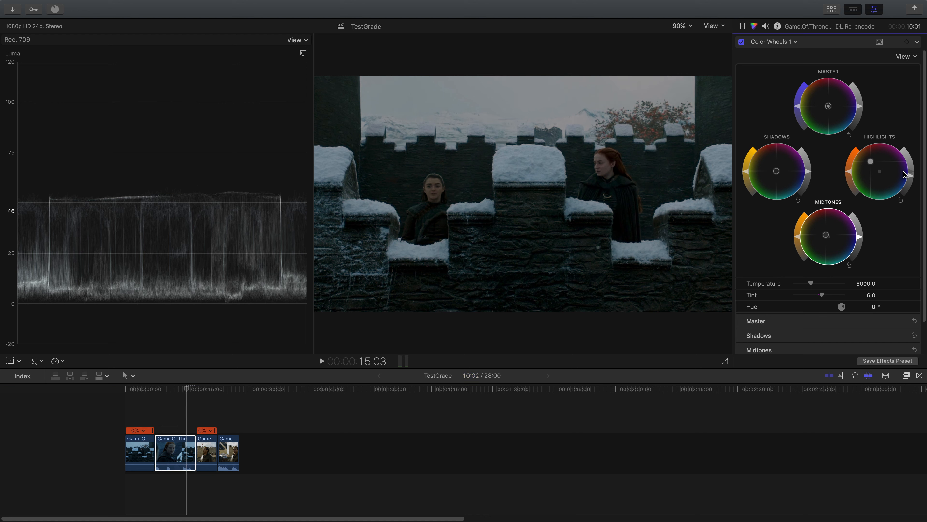
left_click_drag(910, 179, 913, 174)
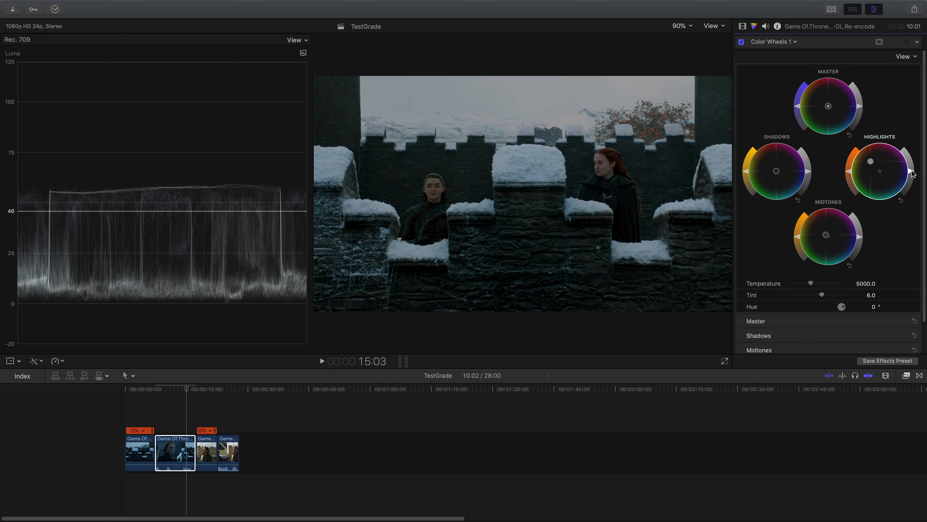
- Show the first clip's frame near 4:06 on the RGB Parade waveform
left_click(143, 389)
left_click(297, 40)
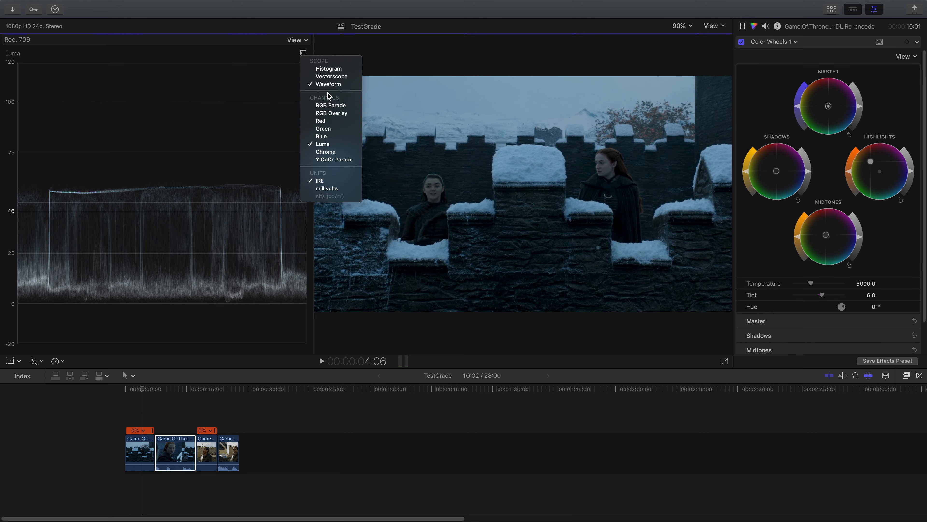
left_click(335, 105)
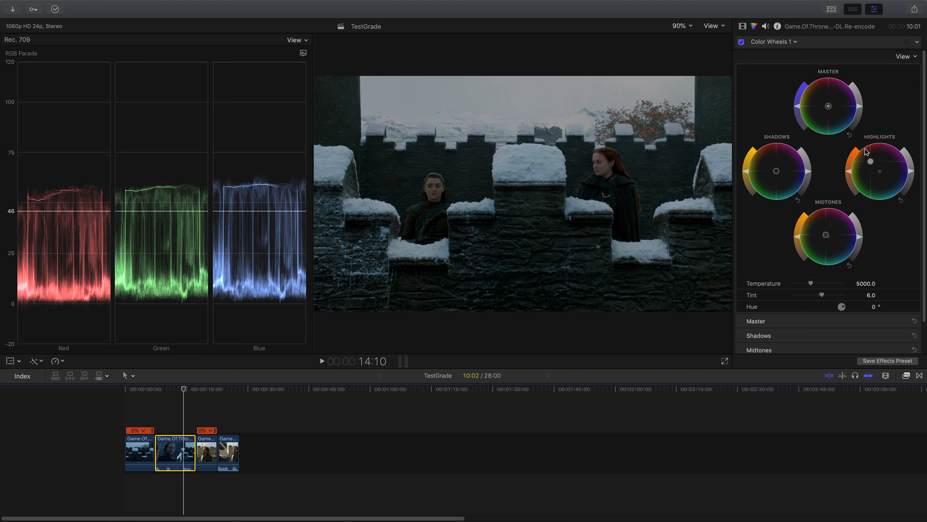
- Recenter the second clip's Highlights color to neutral and set its Tint to 0
left_click(872, 163)
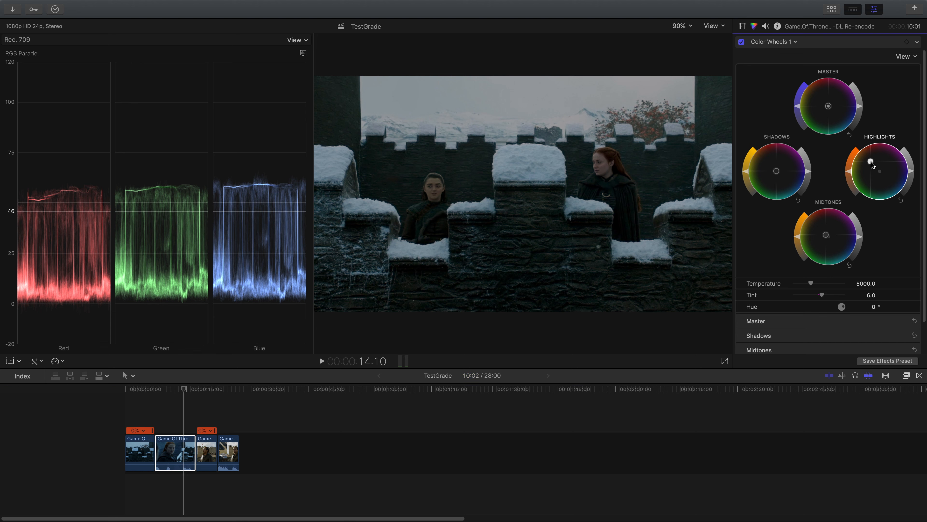
left_click_drag(872, 163, 908, 194)
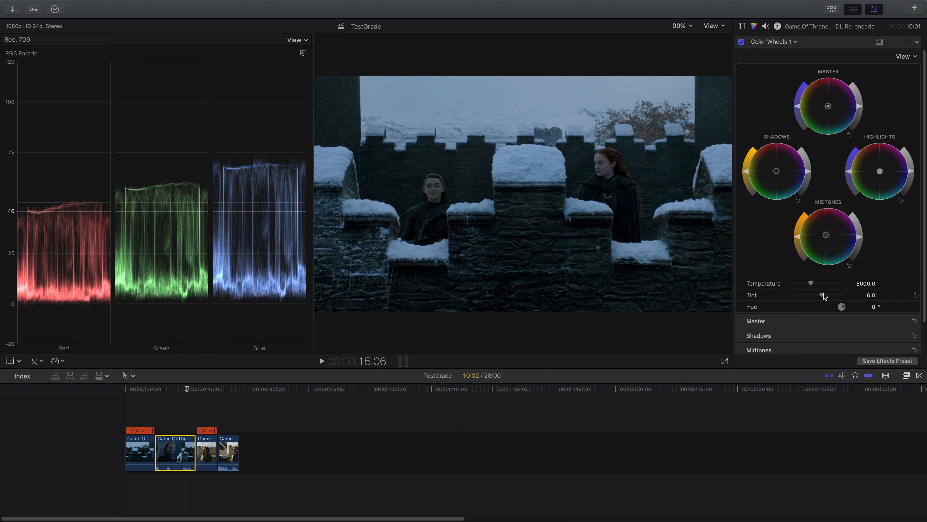
left_click_drag(825, 296, 832, 296)
mouse_move(836, 297)
left_mouse_down()
mouse_move(806, 288)
mouse_move(821, 298)
left_mouse_up()
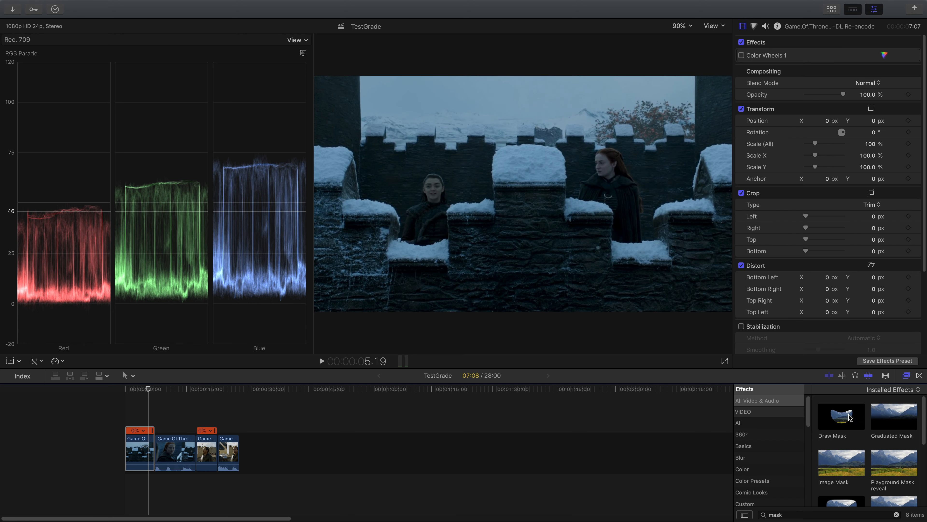
- Add a Draw Mask around the red-haired woman's face on the first clip and show it on the Vectorscope
left_click_drag(842, 416, 150, 452)
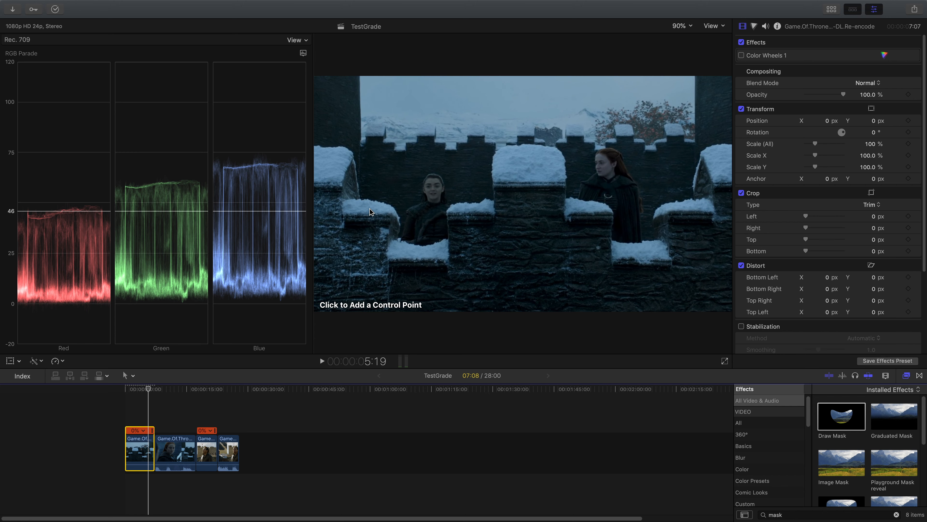
left_click(599, 154)
left_click(608, 164)
left_click(607, 173)
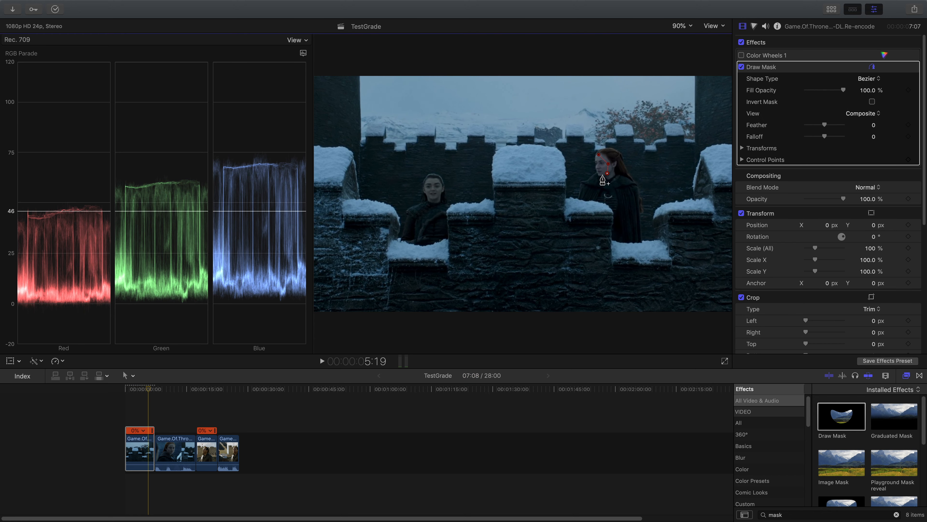
left_click(602, 176)
left_click(598, 154)
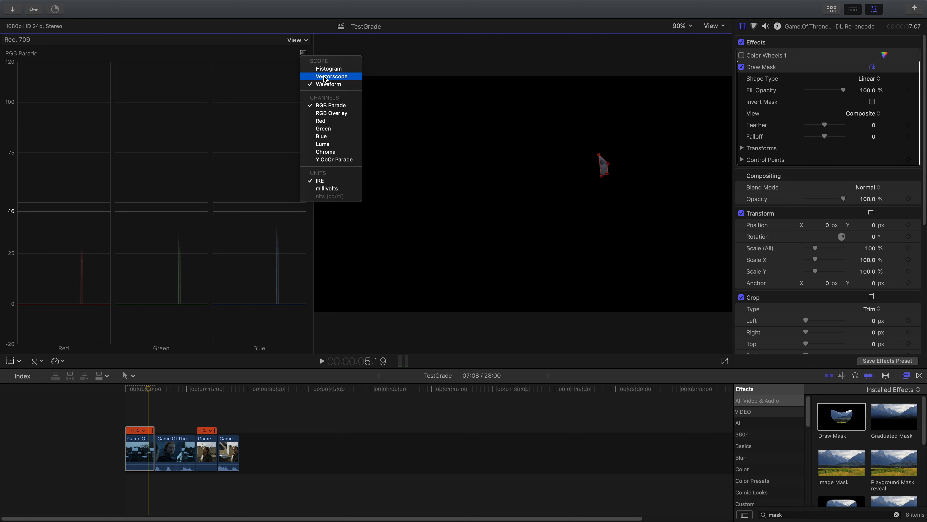
left_click(325, 77)
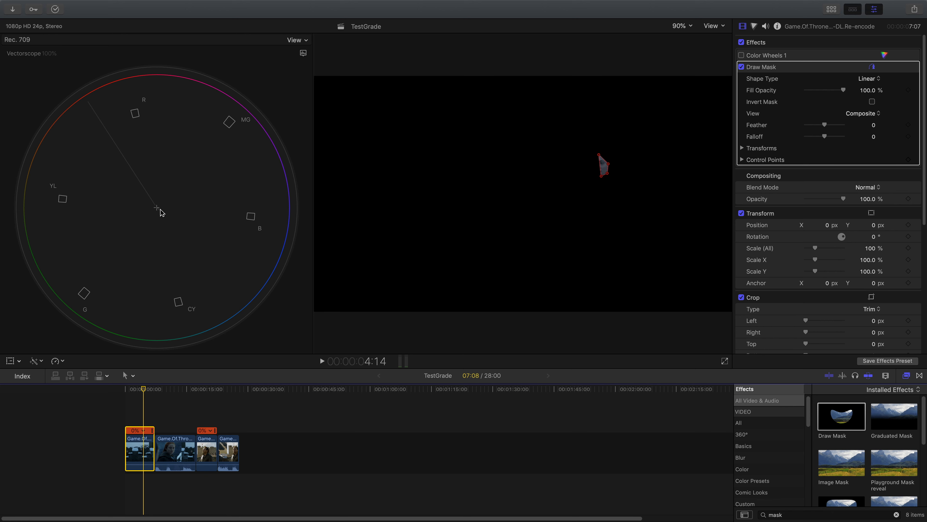
- Enable the second clip's face mask and nudge its Midtones color toward the center of the wheel
left_click(188, 453)
left_click(742, 172)
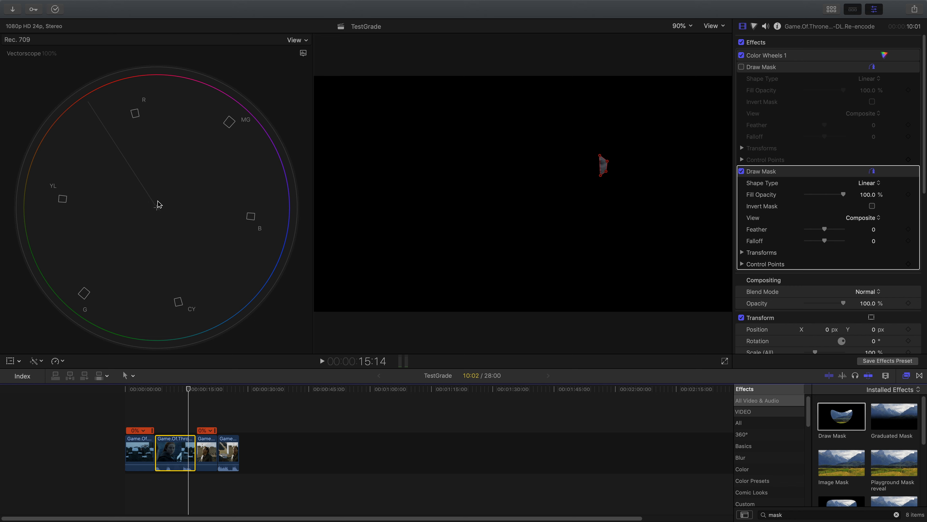
left_click(754, 26)
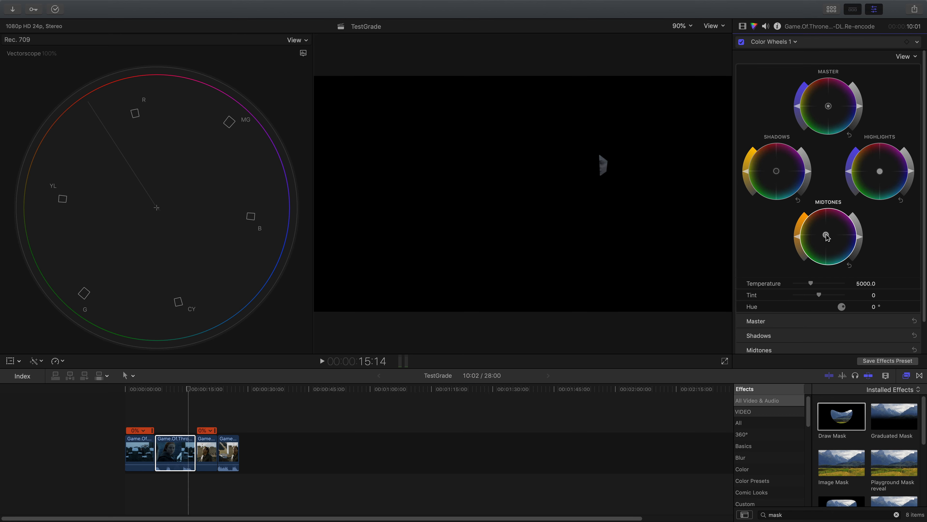
left_click_drag(829, 237, 832, 237)
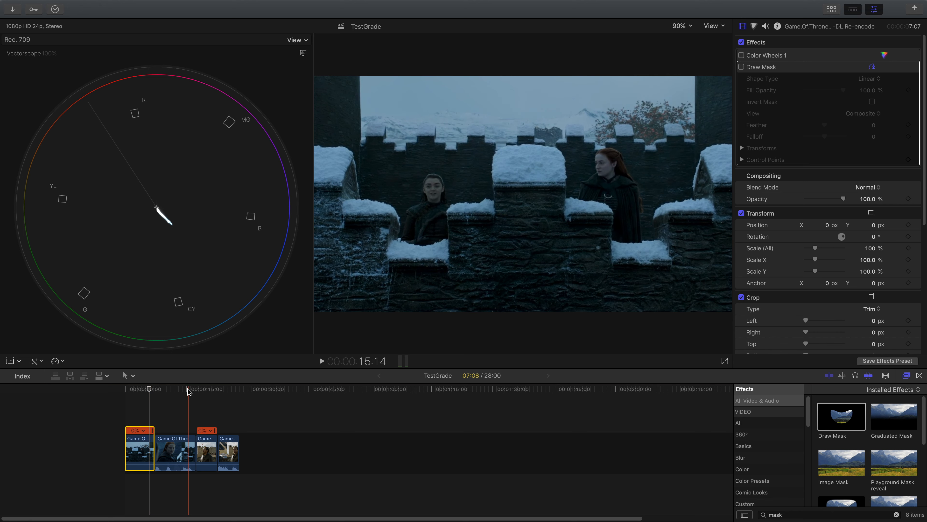
- Select the second clip near 15:00 and show the comparison viewer beside the main viewer
left_click(187, 391)
left_click(184, 446)
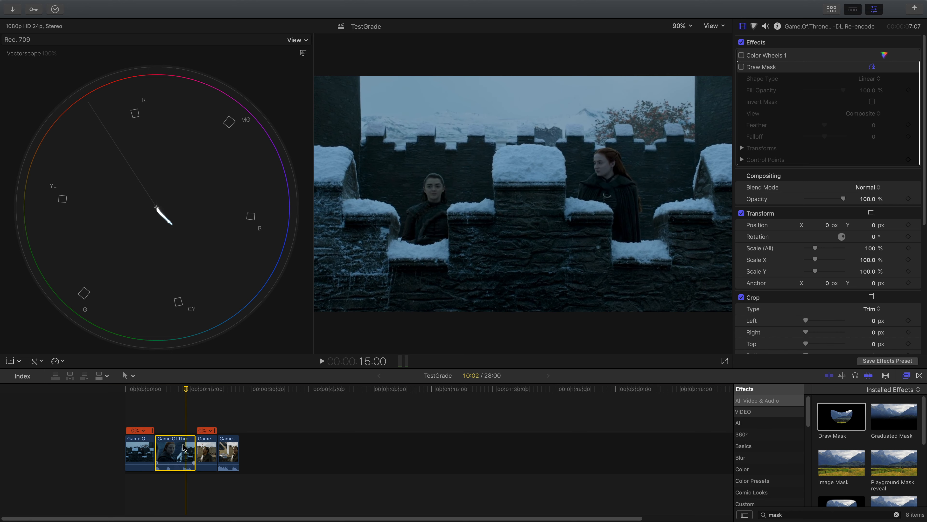
left_click(253, 5)
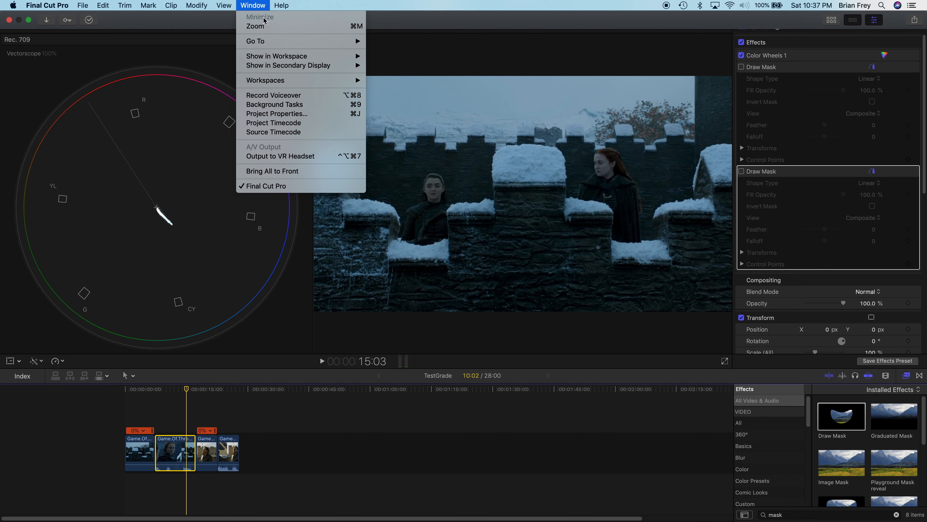
mouse_move(349, 59)
left_click(406, 84)
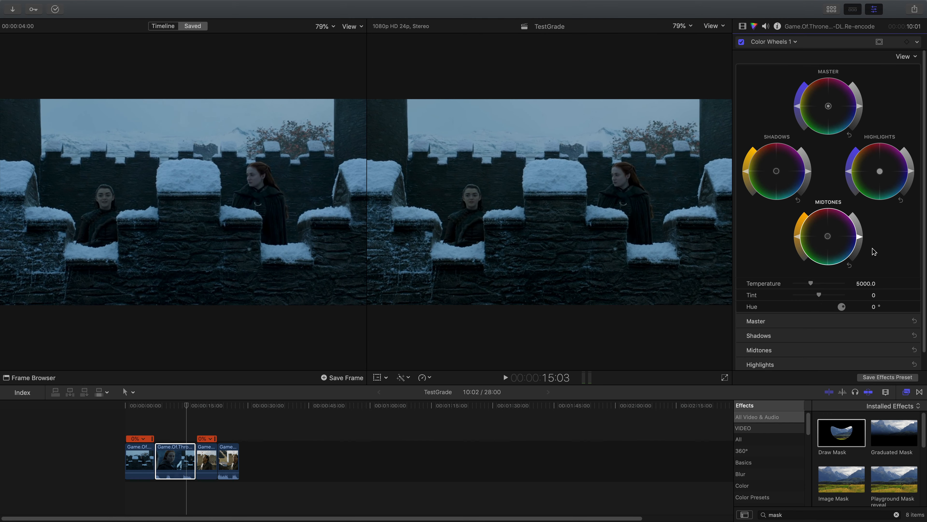